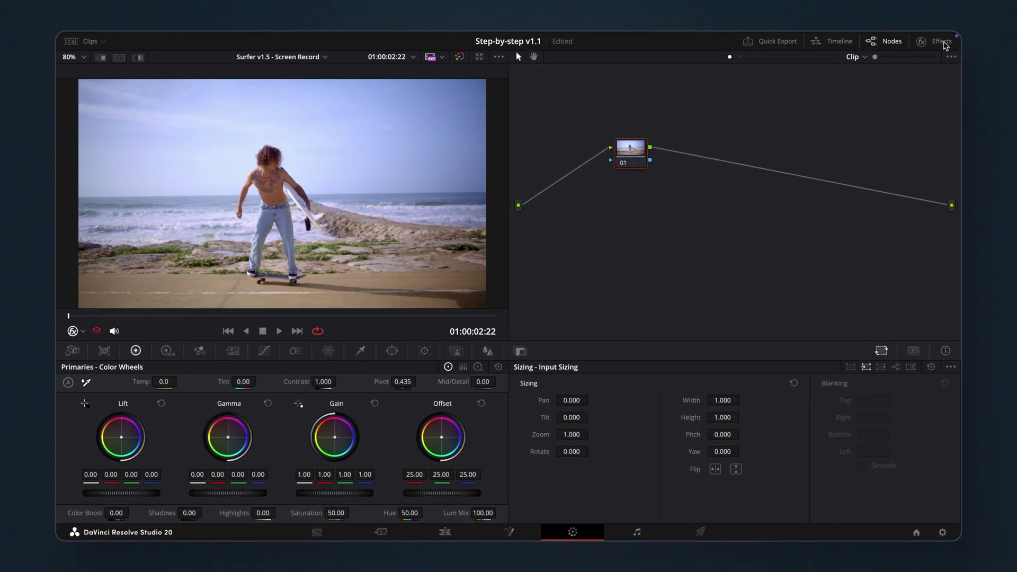
- Drag Dehancer Pro from Film Emulation onto node 01, leaving its Source on Rec.709
{"action": "left_click", "coordinate": [938, 41]}
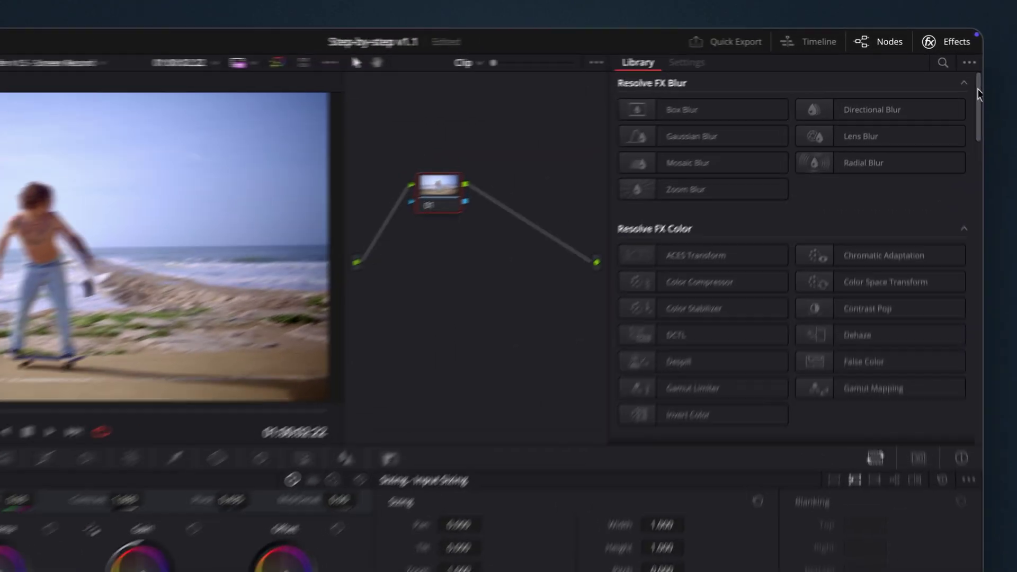
{"action": "scroll", "coordinate": [819, 212], "scroll_direction": "down", "scroll_amount": 20}
{"action": "left_click_drag", "start_coordinate": [683, 472], "coordinate": [397, 208]}
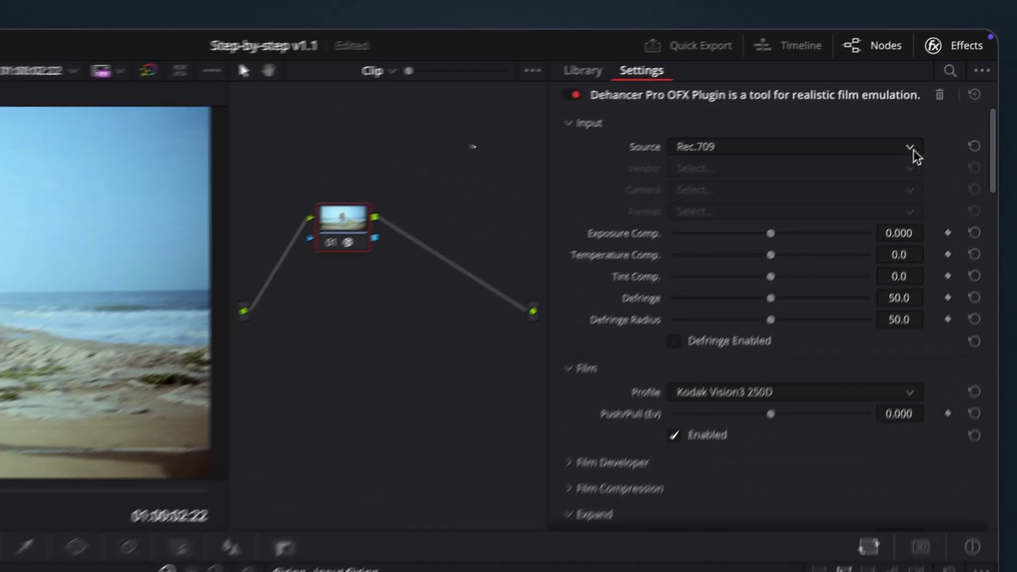
{"action": "left_click", "coordinate": [966, 78]}
{"action": "left_click", "coordinate": [903, 166]}
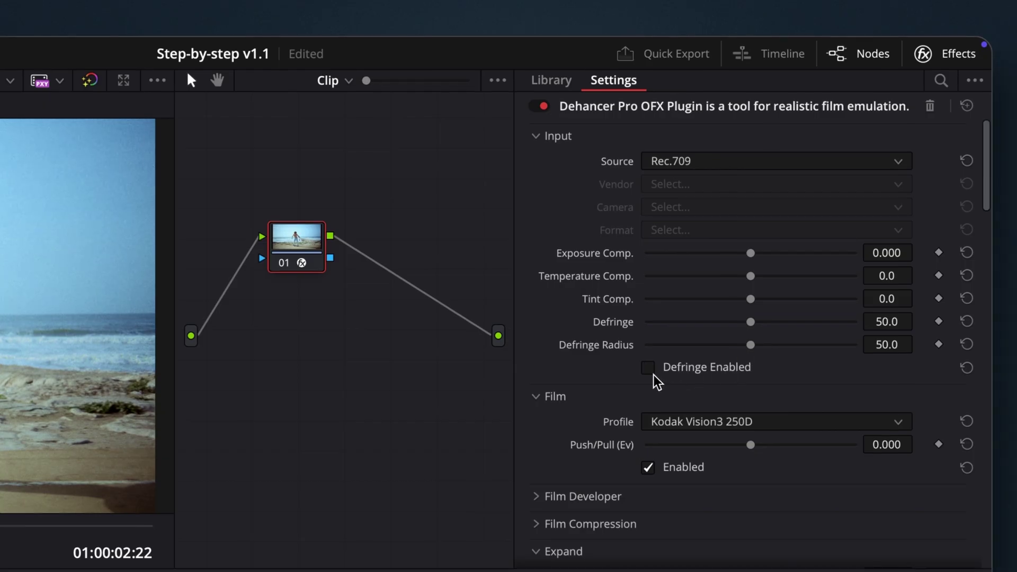
- Pick Kodak Vision3 50D as the Dehancer film profile and test the Push/Pull slider
{"action": "left_click", "coordinate": [898, 257]}
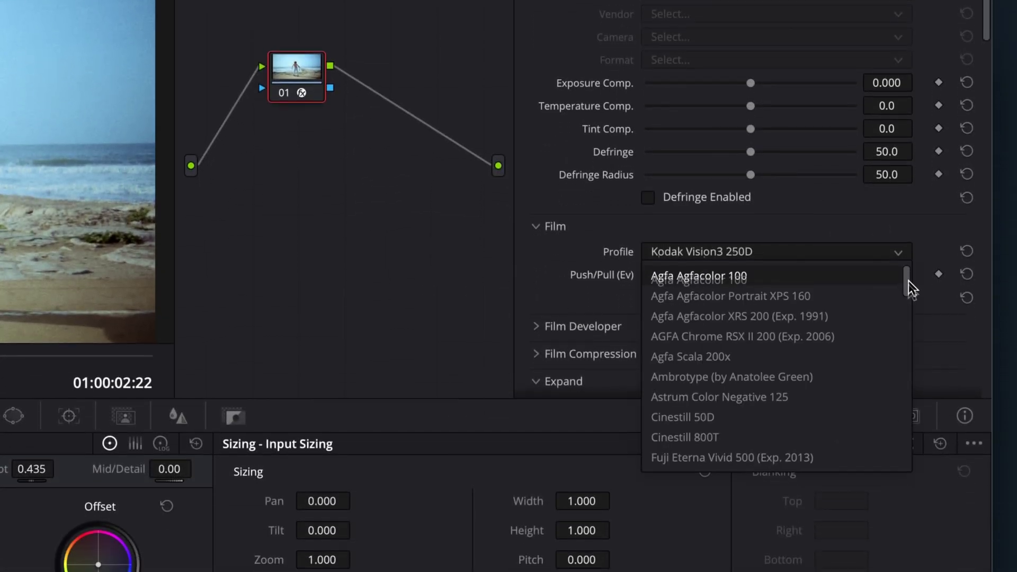
{"action": "scroll", "coordinate": [946, 202], "scroll_direction": "down", "scroll_amount": 1}
{"action": "left_click_drag", "start_coordinate": [946, 196], "coordinate": [948, 407]}
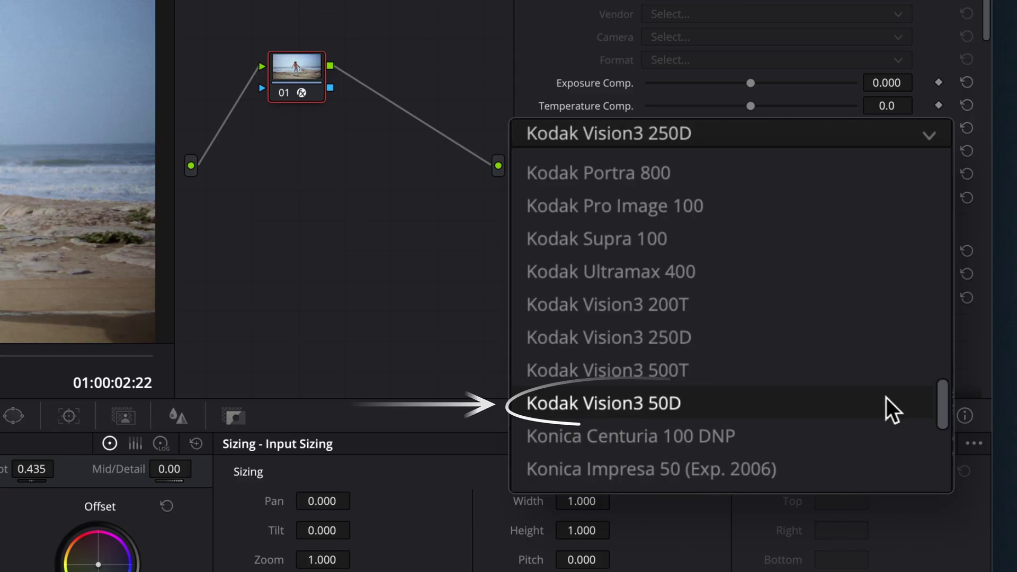
{"action": "left_click", "coordinate": [872, 415]}
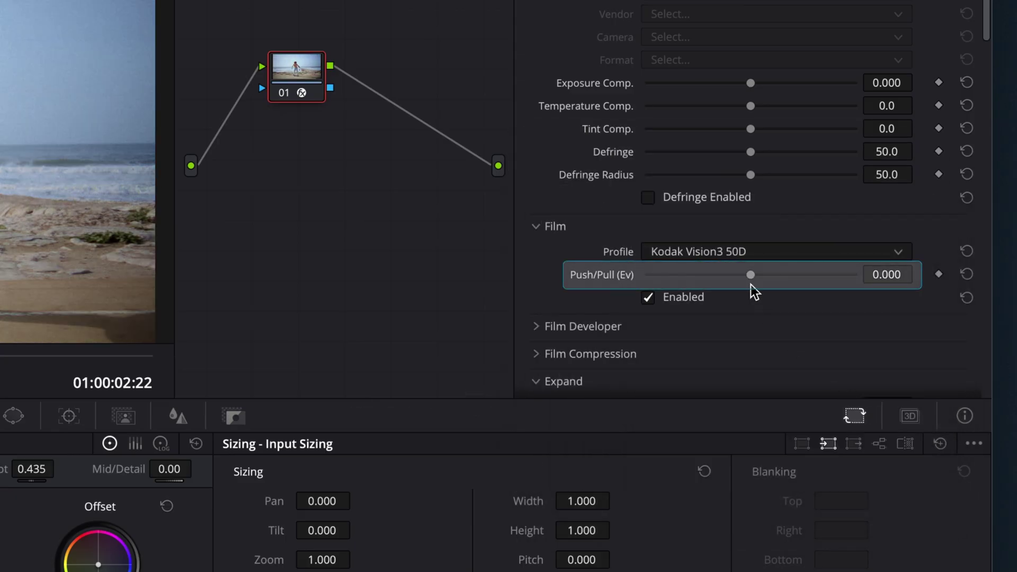
{"action": "left_click_drag", "start_coordinate": [751, 279], "coordinate": [648, 285]}
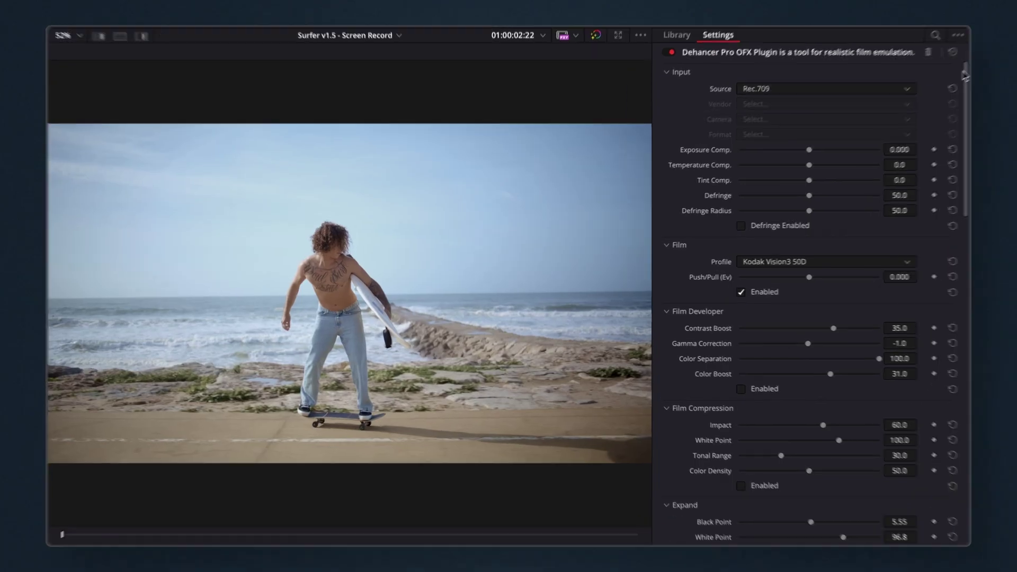
- In Dehancer's Vignette section, adjust the vignette feather and size sliders
{"action": "scroll", "coordinate": [1013, 202], "scroll_direction": "down", "scroll_amount": 10}
{"action": "scroll", "coordinate": [1013, 201], "scroll_direction": "down", "scroll_amount": 15}
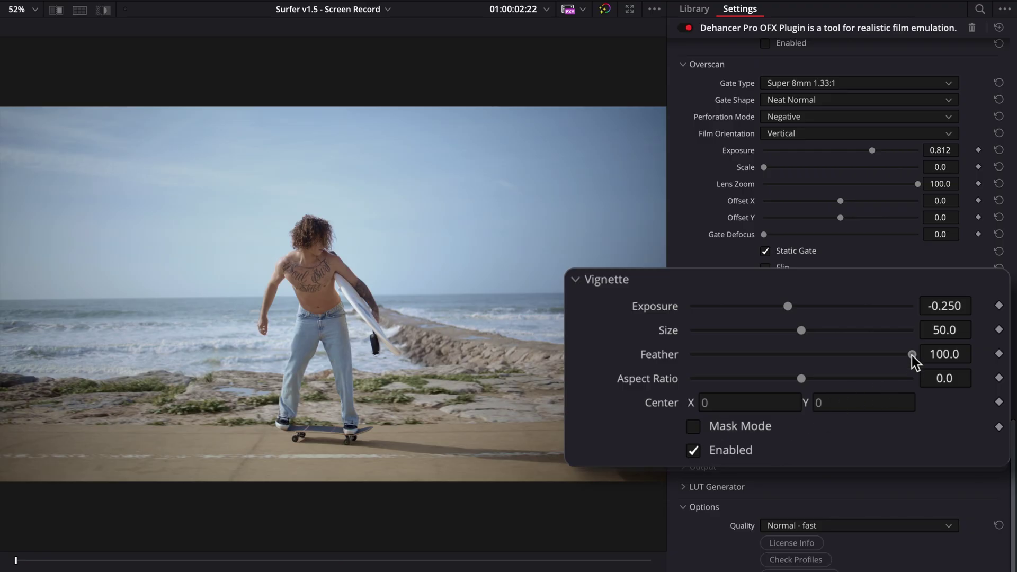
{"action": "left_click_drag", "start_coordinate": [911, 355], "coordinate": [856, 354]}
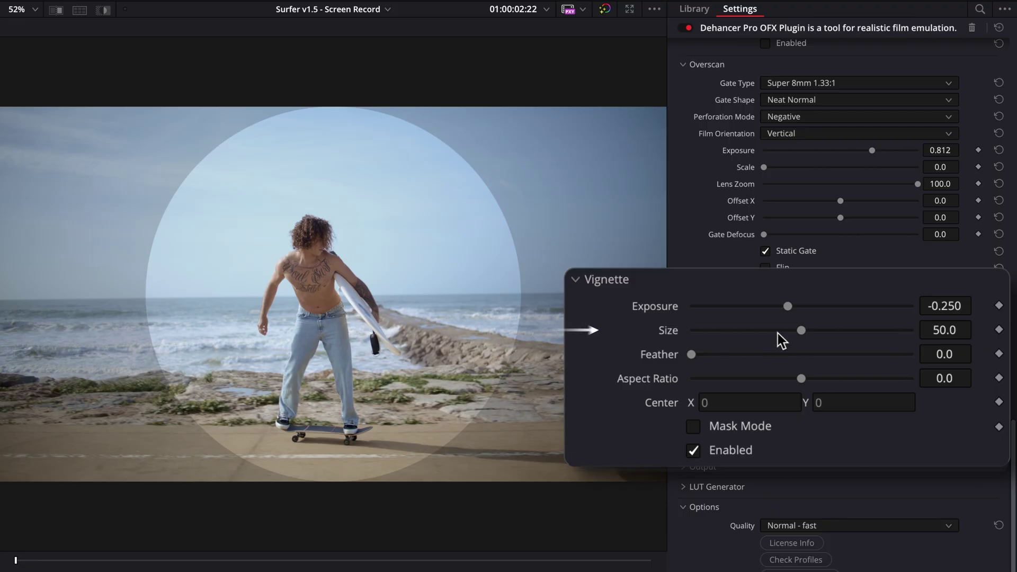
{"action": "left_click_drag", "start_coordinate": [801, 330], "coordinate": [743, 309]}
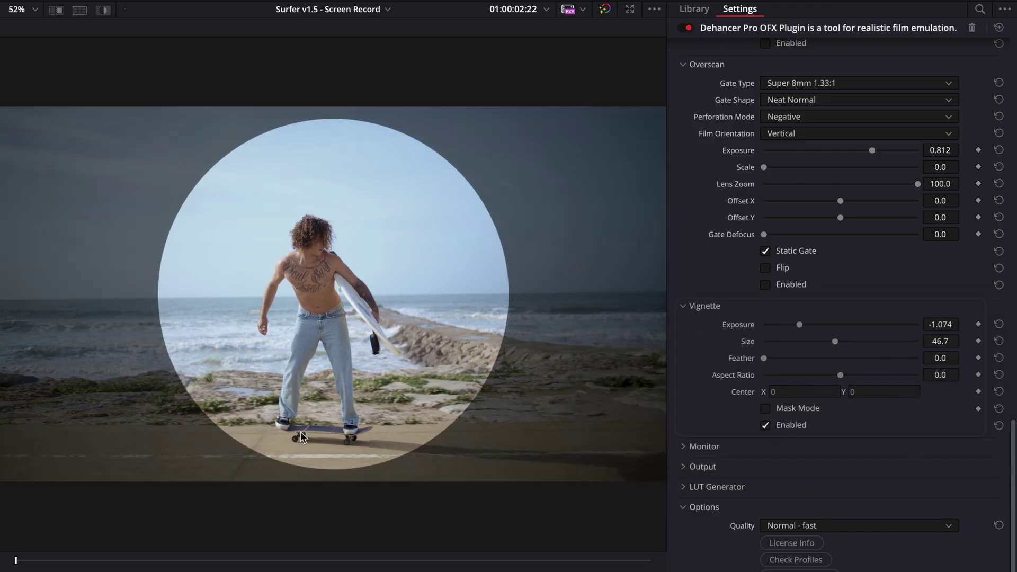
- Move the vignette centre lower to -0.02/-0.15, then set Exposure -0.350, Size 85.2, Feather 74.9
{"action": "left_click", "coordinate": [29, 559]}
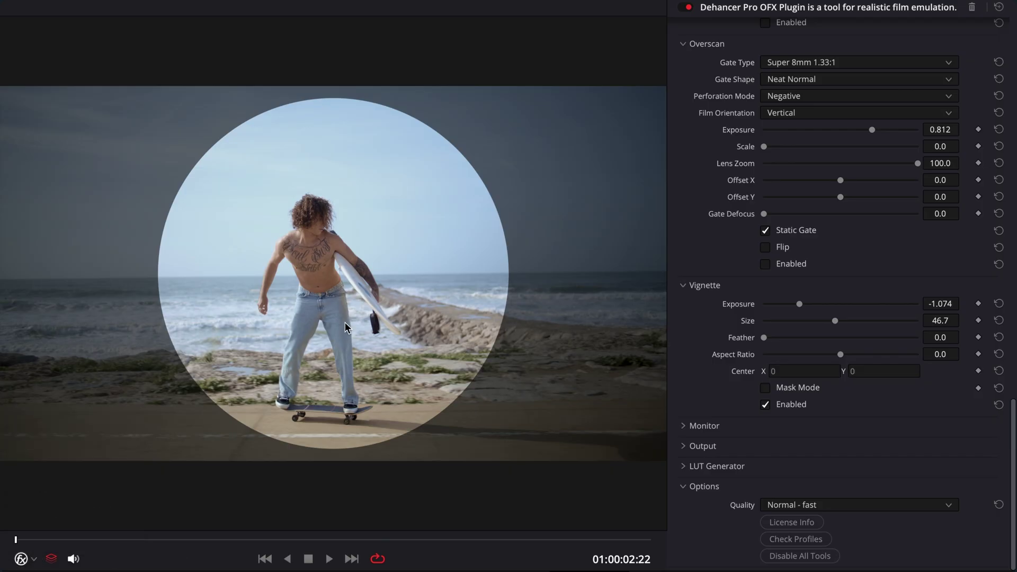
{"action": "left_click_drag", "start_coordinate": [345, 322], "coordinate": [327, 297]}
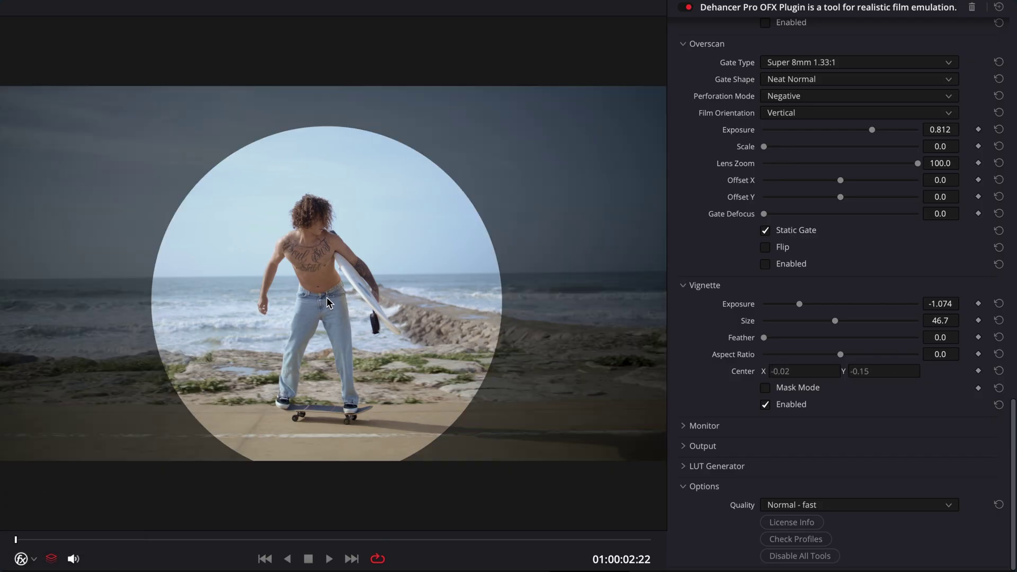
{"action": "left_click_drag", "start_coordinate": [800, 304], "coordinate": [893, 321]}
{"action": "left_click_drag", "start_coordinate": [774, 342], "coordinate": [844, 345]}
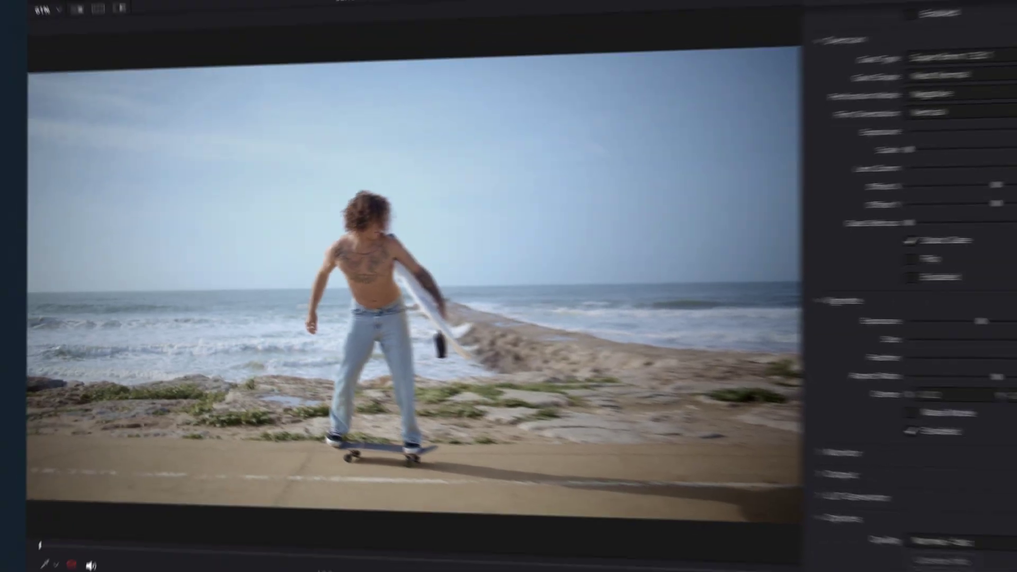
- Enable Dehancer's Print stage with Kodak 2383 Print Film (Exposure -0.400, Color Density 31.0)
{"action": "scroll", "coordinate": [981, 160], "scroll_direction": "up", "scroll_amount": 10}
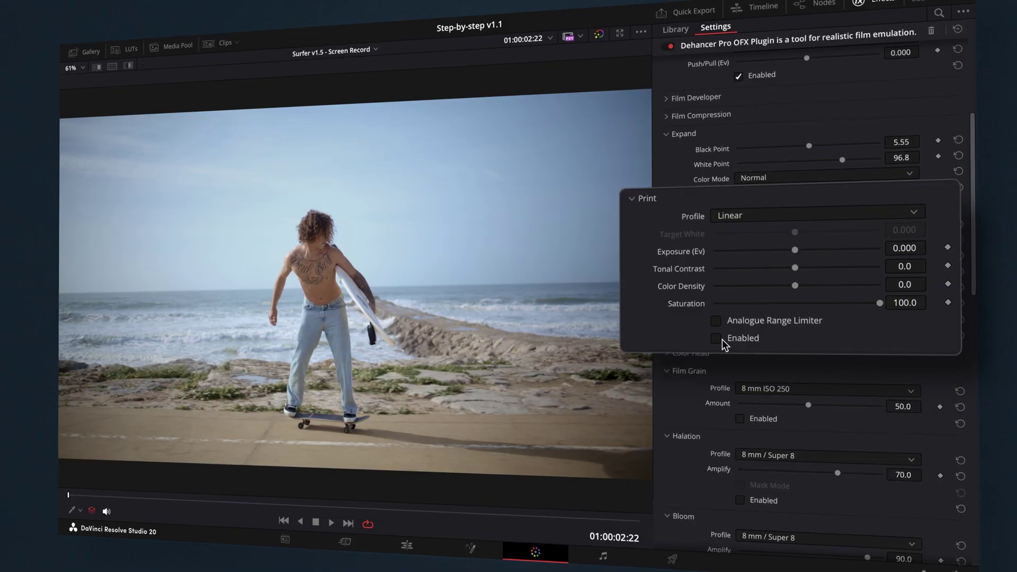
{"action": "left_click", "coordinate": [721, 340]}
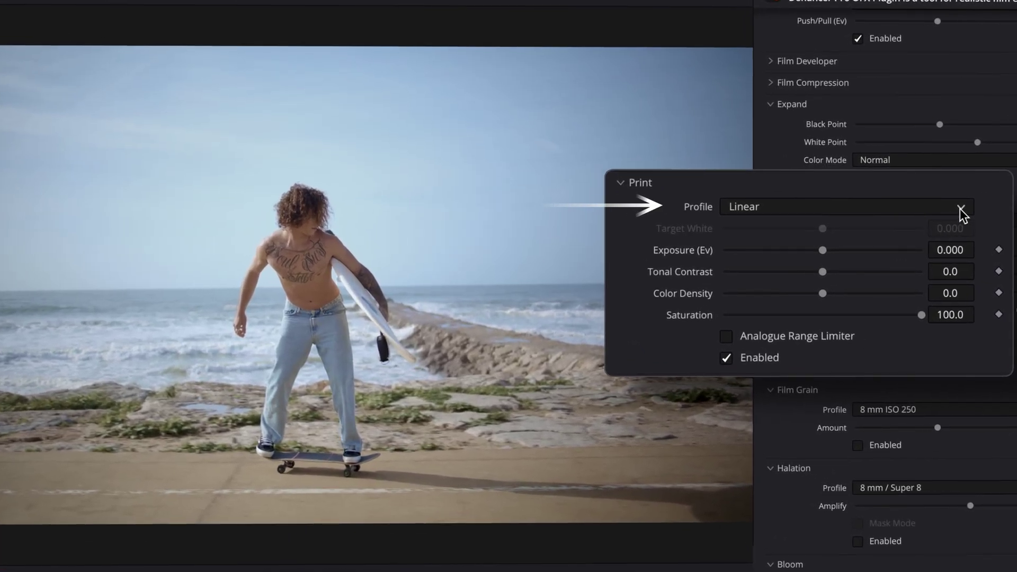
{"action": "left_click", "coordinate": [960, 209]}
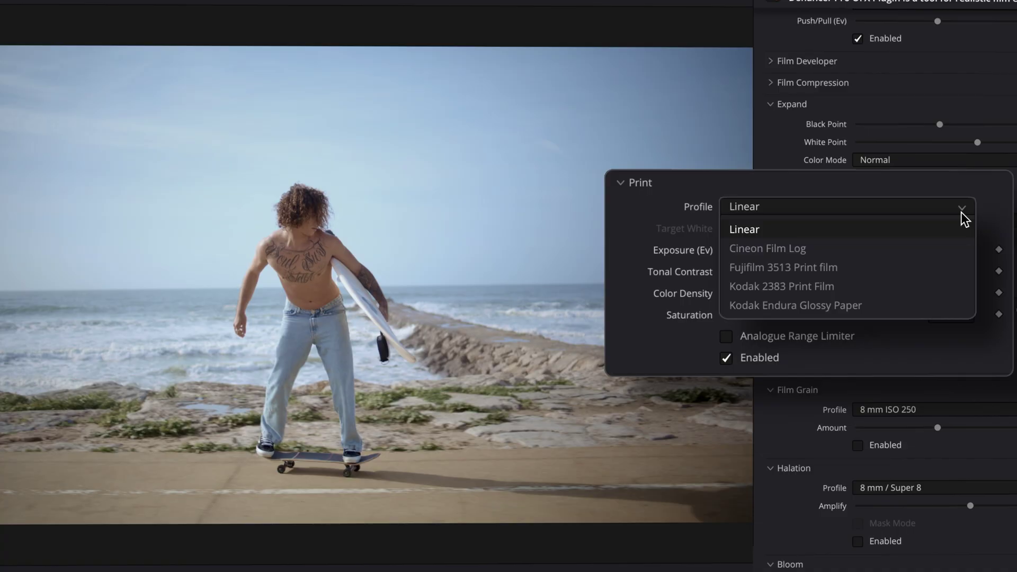
{"action": "left_click", "coordinate": [955, 284]}
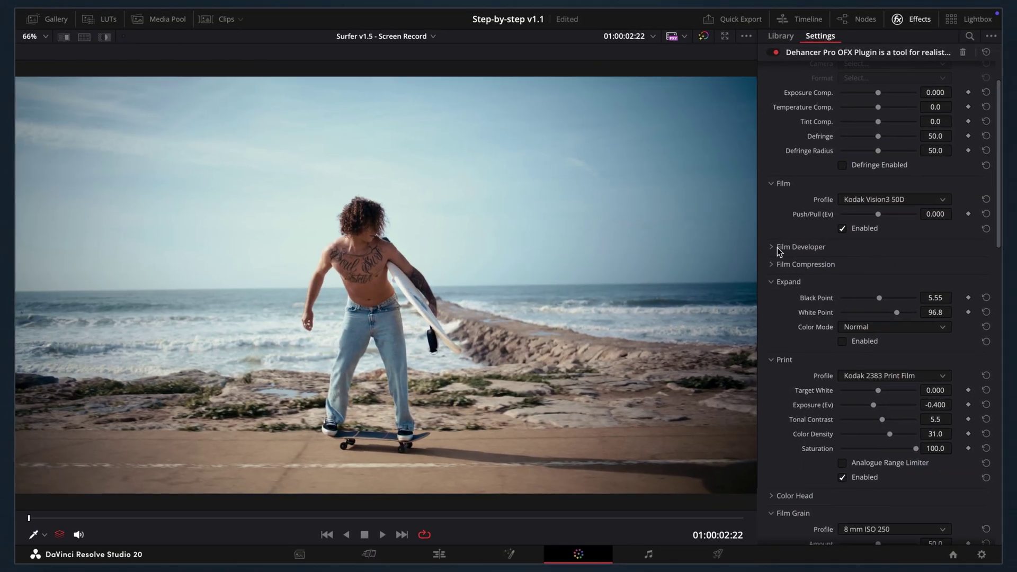
- Expand Film Developer and set Contrast Boost to 35 and Gamma Correction to -1.0
{"action": "left_click", "coordinate": [777, 247]}
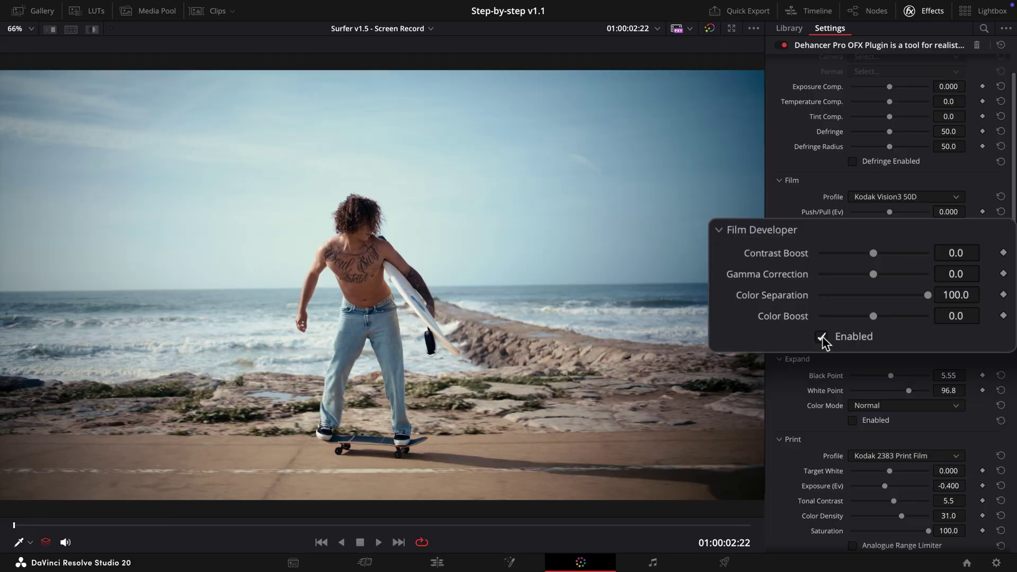
{"action": "left_click_drag", "start_coordinate": [888, 253], "coordinate": [872, 275]}
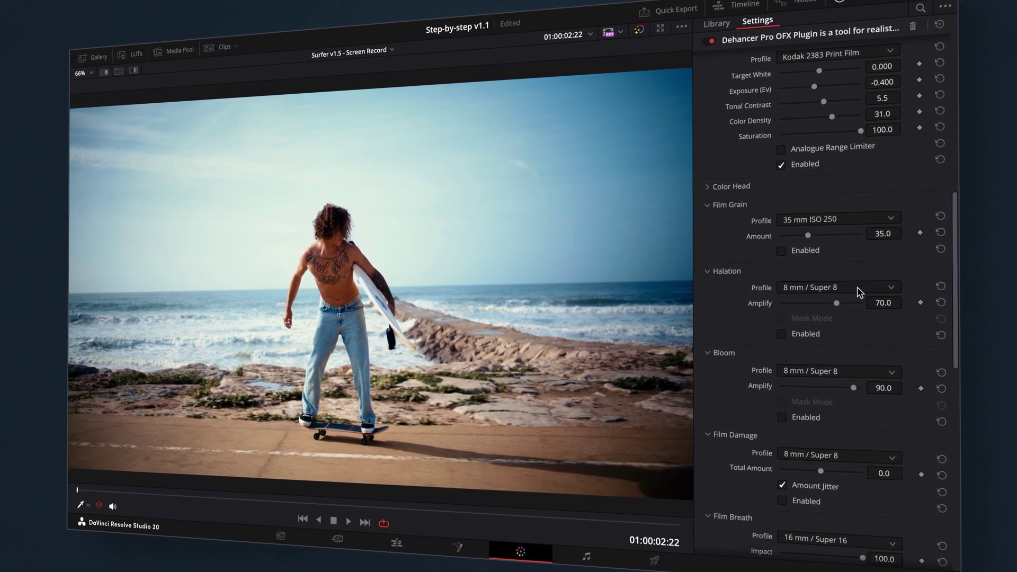
- Enable Film Grain, switch its profile to Custom, set Size 48 and Amount about 80
{"action": "left_click", "coordinate": [788, 252]}
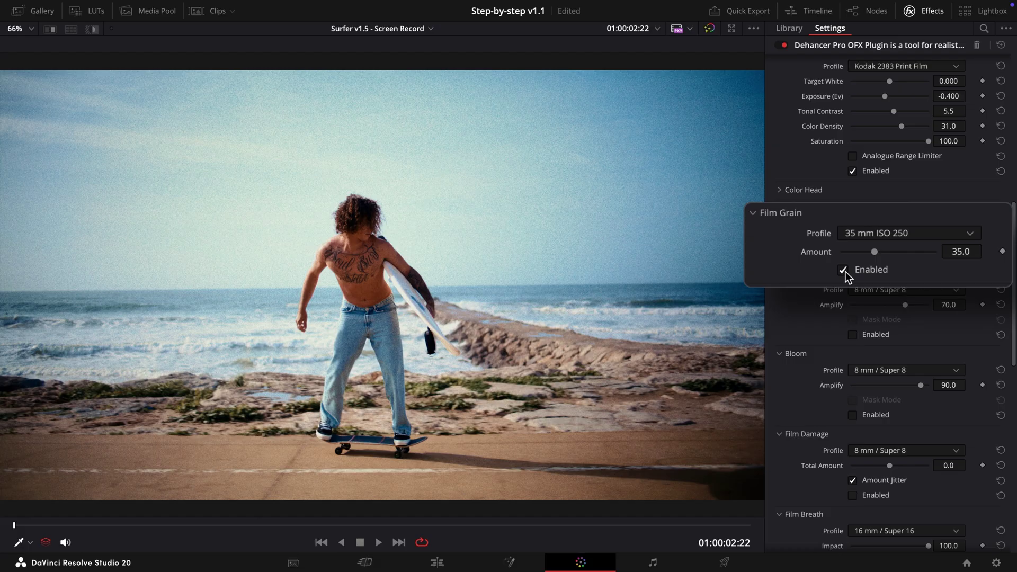
{"action": "left_click", "coordinate": [969, 234]}
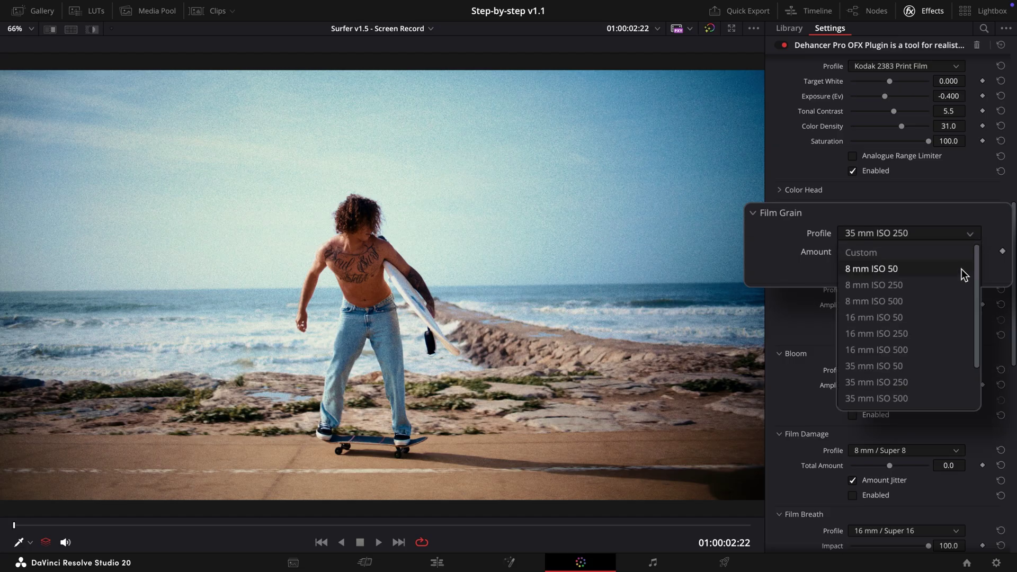
{"action": "left_click", "coordinate": [962, 285]}
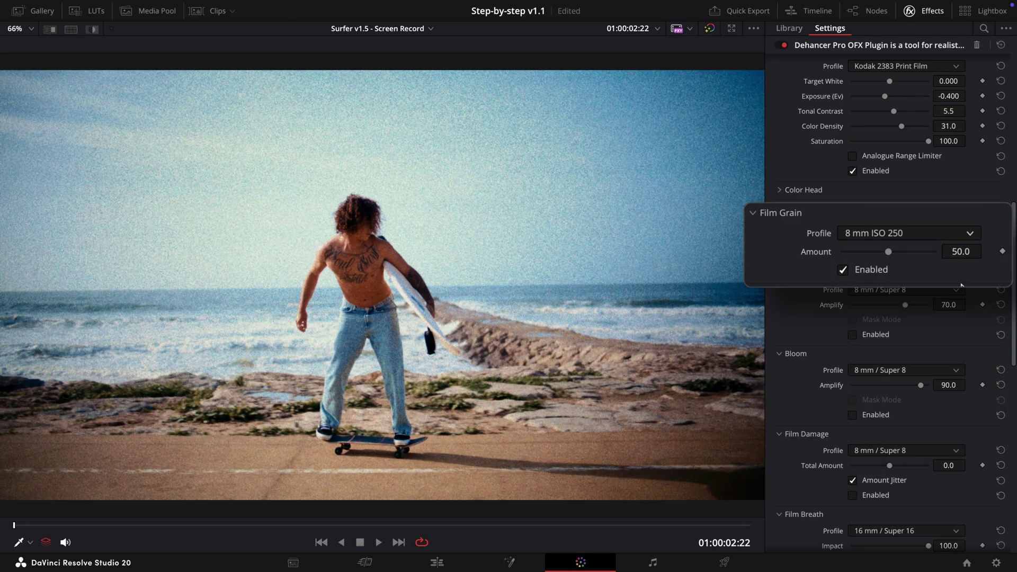
{"action": "left_click", "coordinate": [971, 235]}
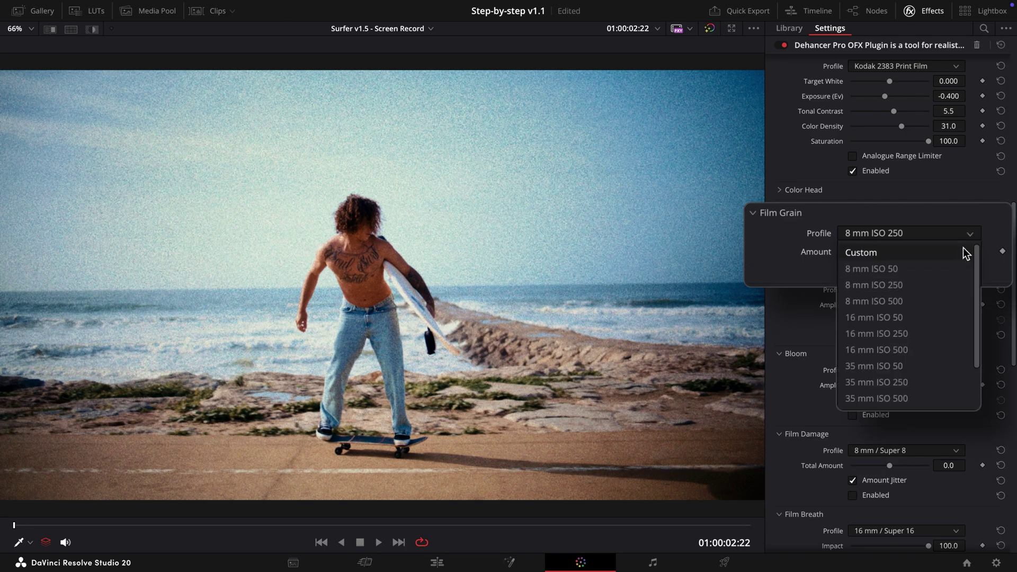
{"action": "left_click", "coordinate": [965, 249]}
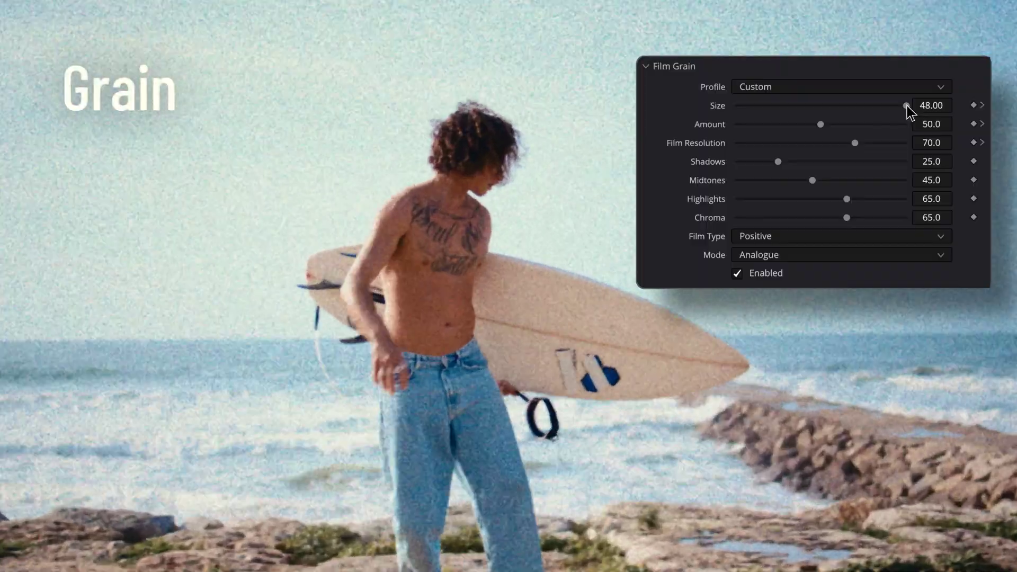
{"action": "left_click_drag", "start_coordinate": [937, 252], "coordinate": [873, 252]}
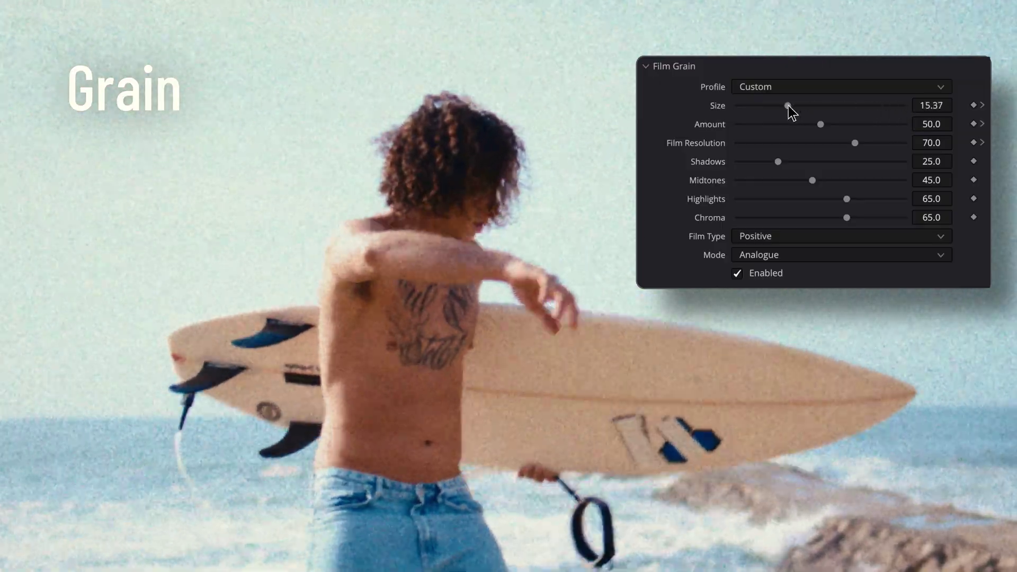
{"action": "left_click_drag", "start_coordinate": [790, 106], "coordinate": [907, 106]}
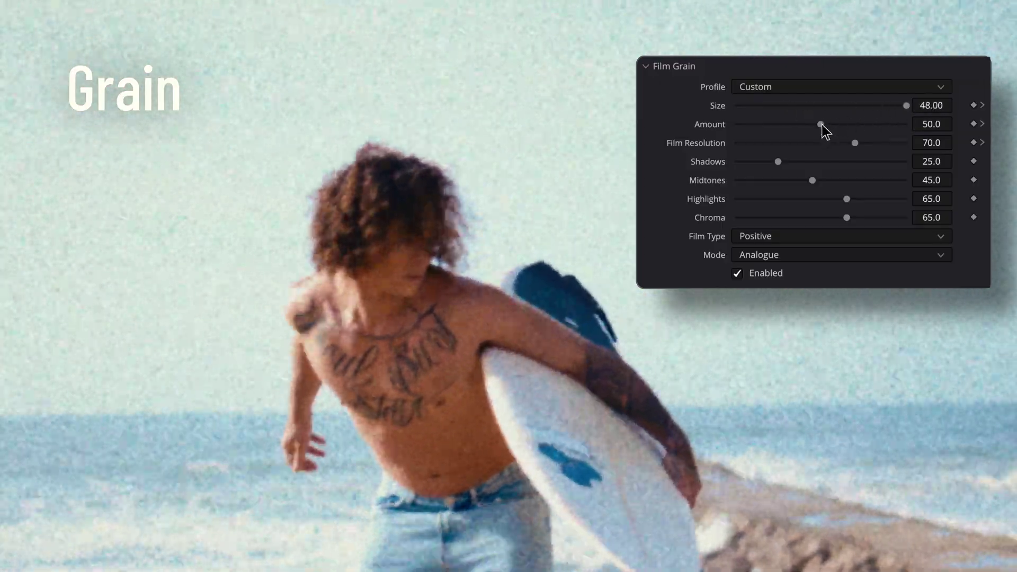
{"action": "left_click_drag", "start_coordinate": [821, 125], "coordinate": [806, 144]}
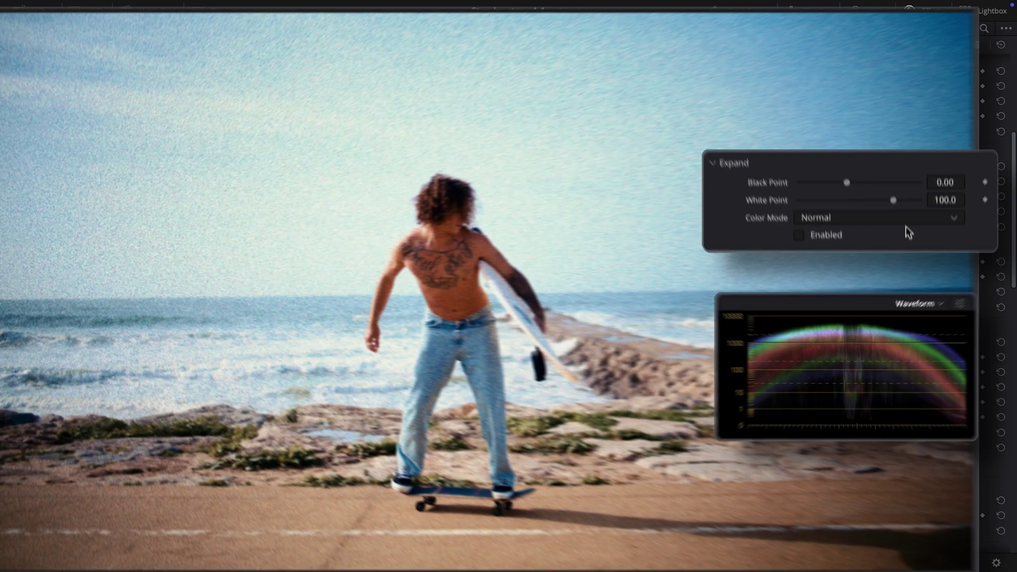
- Enable Dehancer's Expand section with Black Point 6.00 and White Point 94.0
{"action": "left_click", "coordinate": [825, 307]}
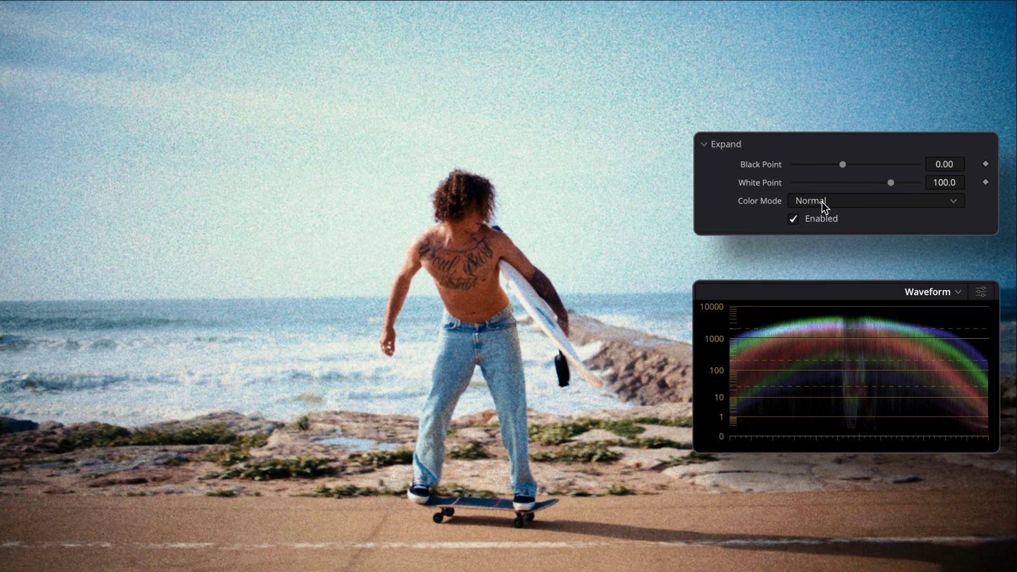
{"action": "left_click_drag", "start_coordinate": [845, 168], "coordinate": [885, 183]}
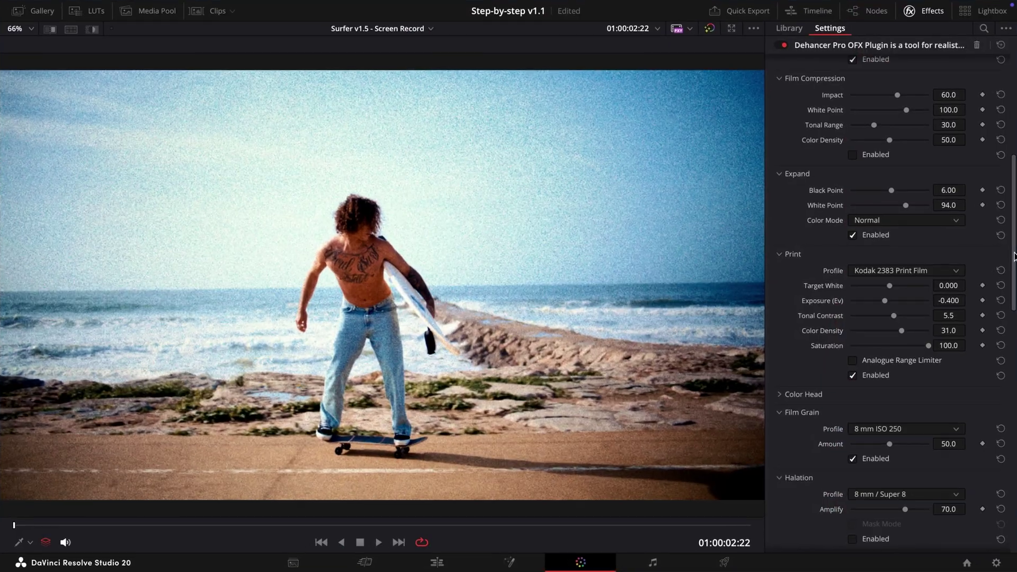
- Tick Enabled under Dehancer's Film Compression section
{"action": "left_click_drag", "start_coordinate": [1015, 257], "coordinate": [1015, 198]}
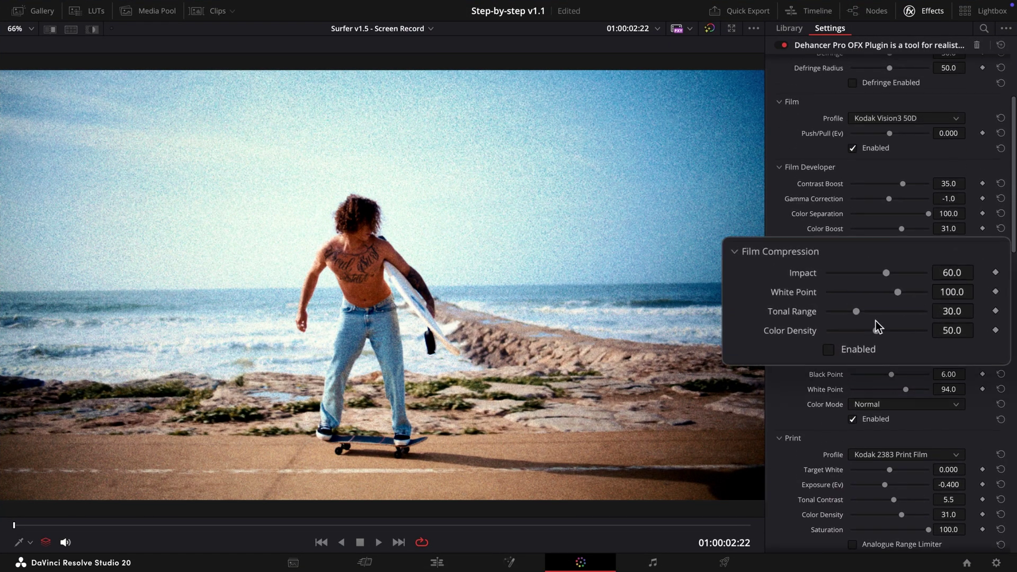
{"action": "left_click", "coordinate": [826, 352]}
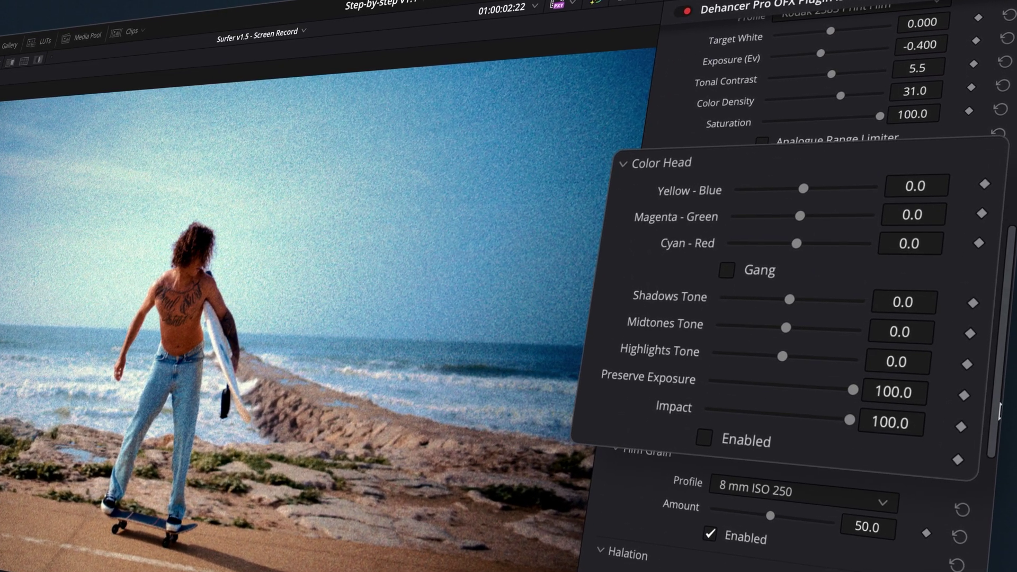
{"action": "left_click_drag", "start_coordinate": [999, 423], "coordinate": [984, 514]}
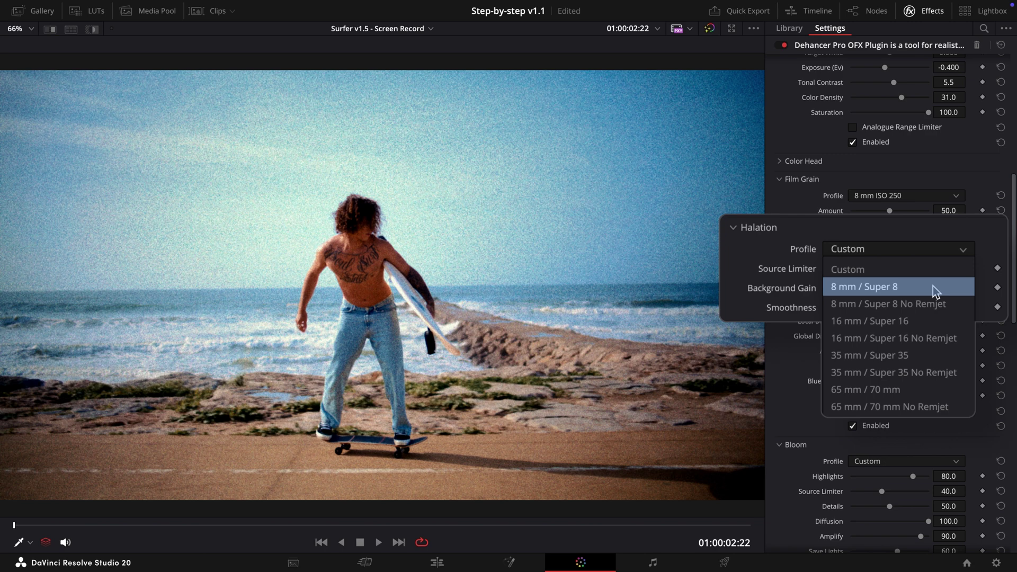
- Choose the 8 mm / Super 8 halation profile and turn on Mask Mode to preview the glow
{"action": "left_click", "coordinate": [934, 287]}
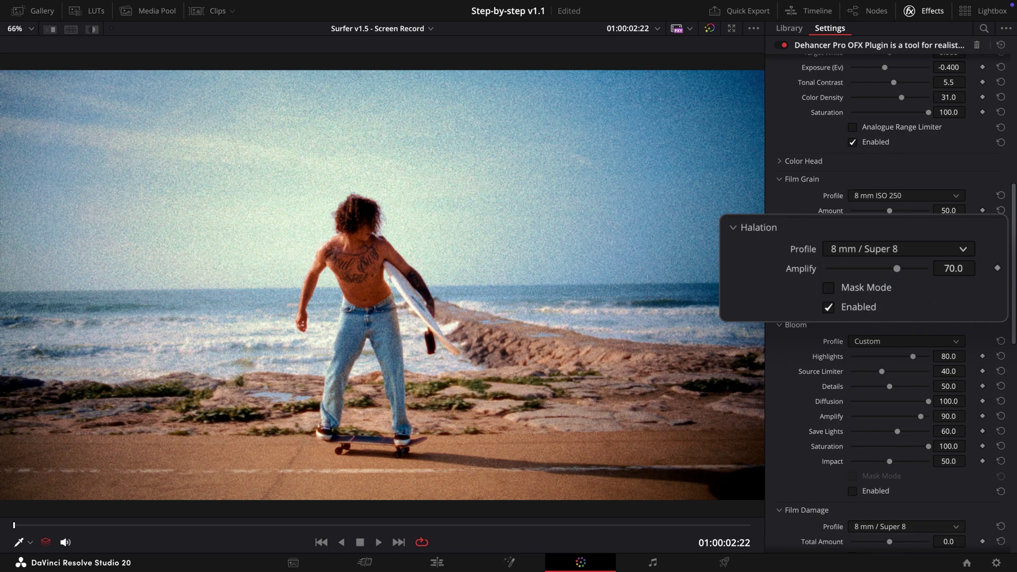
{"action": "left_click", "coordinate": [829, 289]}
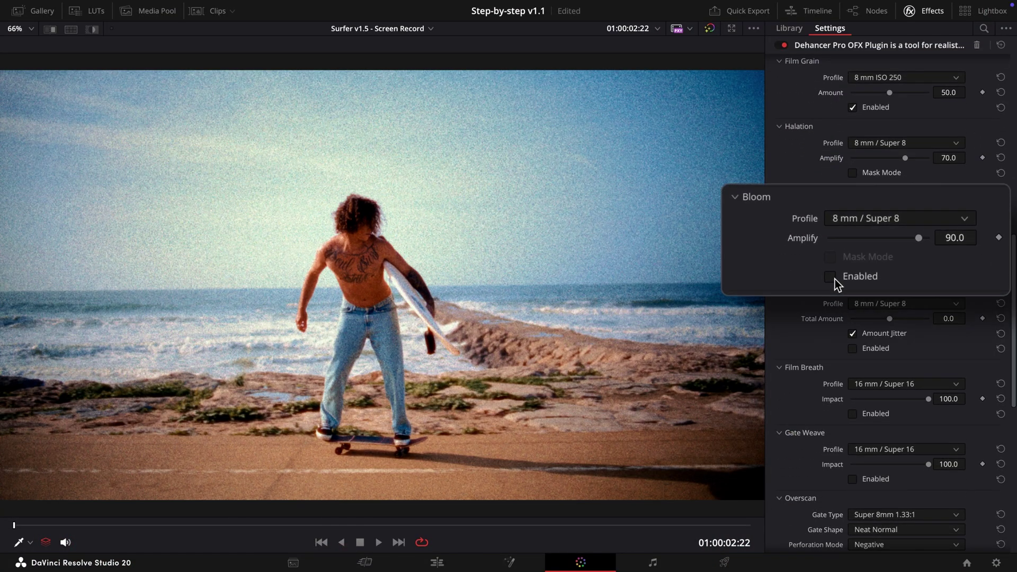
- Enable Dehancer's Bloom and set its profile to Custom
{"action": "left_click", "coordinate": [853, 269]}
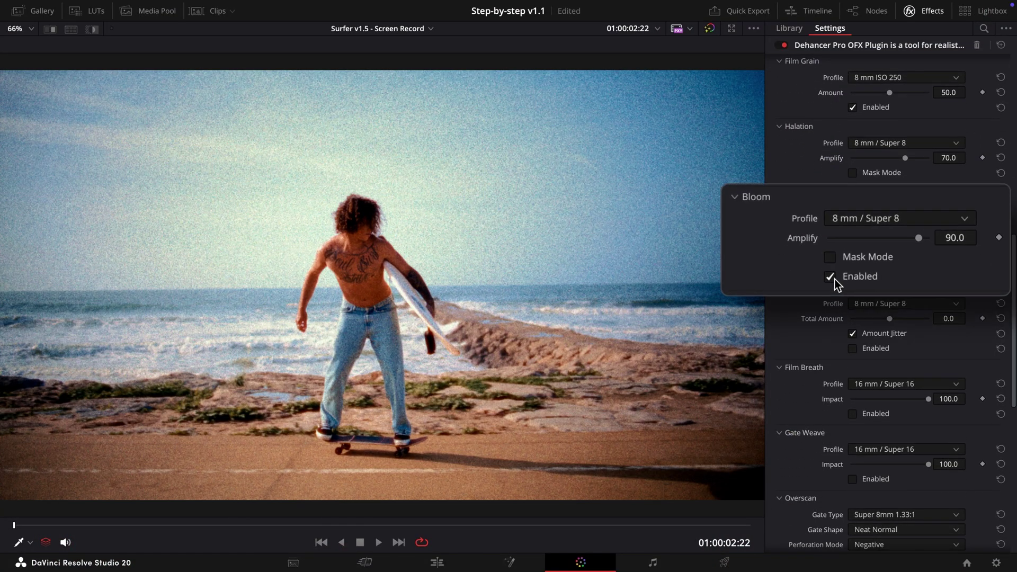
{"action": "left_click", "coordinate": [964, 222]}
{"action": "left_click", "coordinate": [962, 234]}
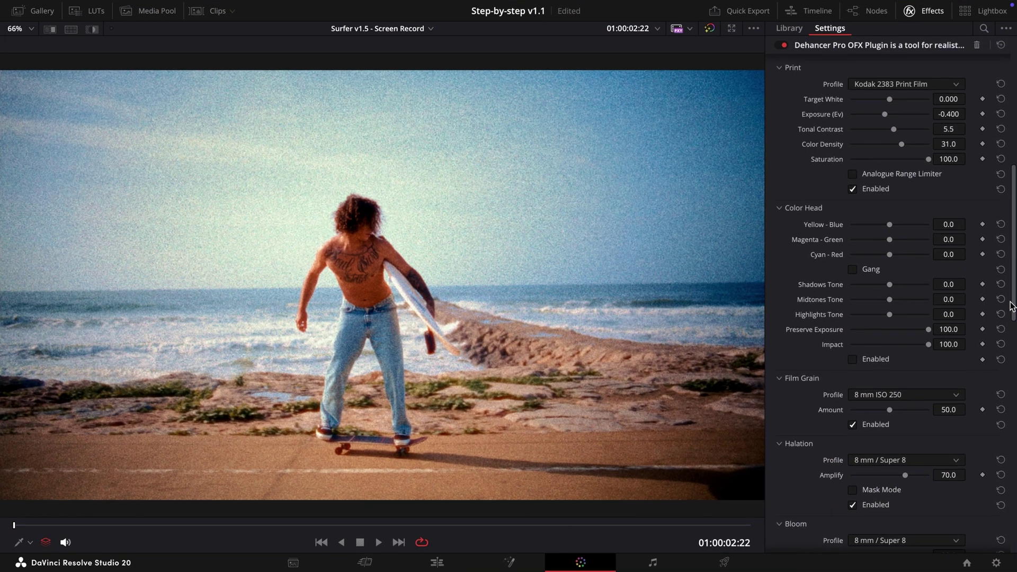
- Enable Dehancer's Color Head and tint Yellow-Blue to -3.0 and Magenta-Green to 2.0
{"action": "left_click", "coordinate": [834, 355]}
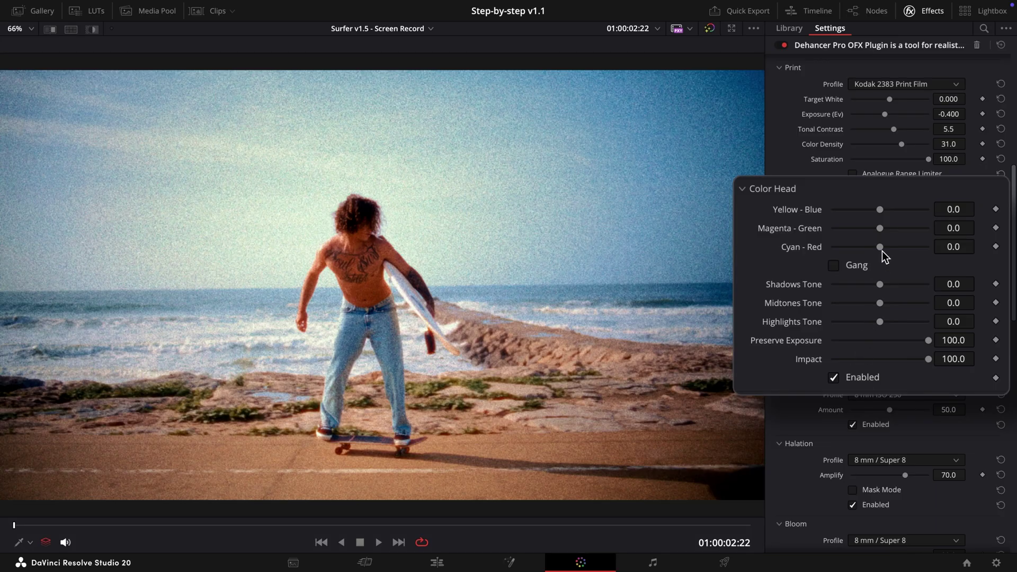
{"action": "left_click_drag", "start_coordinate": [879, 211], "coordinate": [884, 236]}
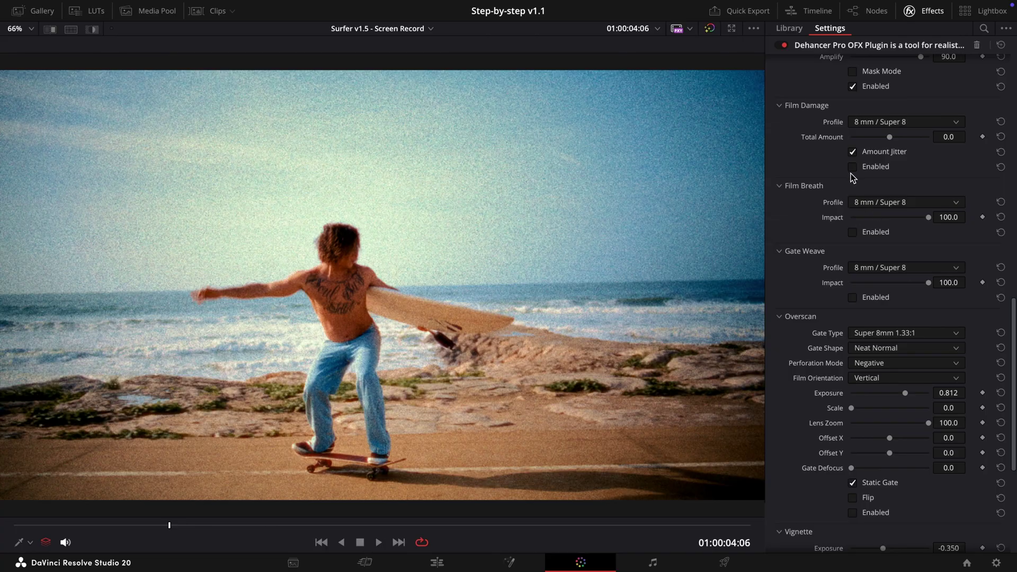
- Enable Dehancer's Film Damage, Film Breath, Gate Weave and Overscan sections
{"action": "left_click", "coordinate": [852, 168]}
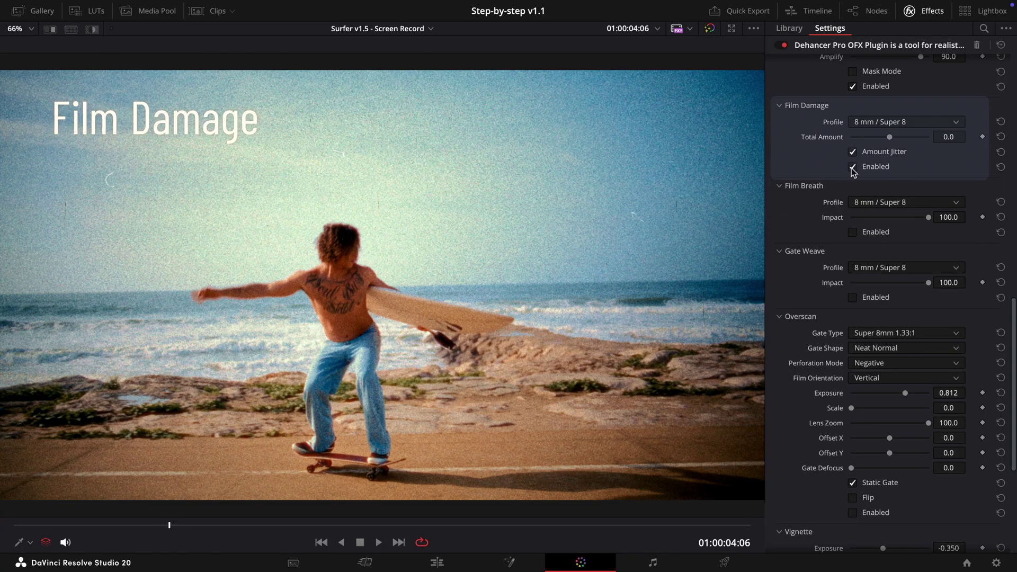
{"action": "left_click", "coordinate": [856, 233]}
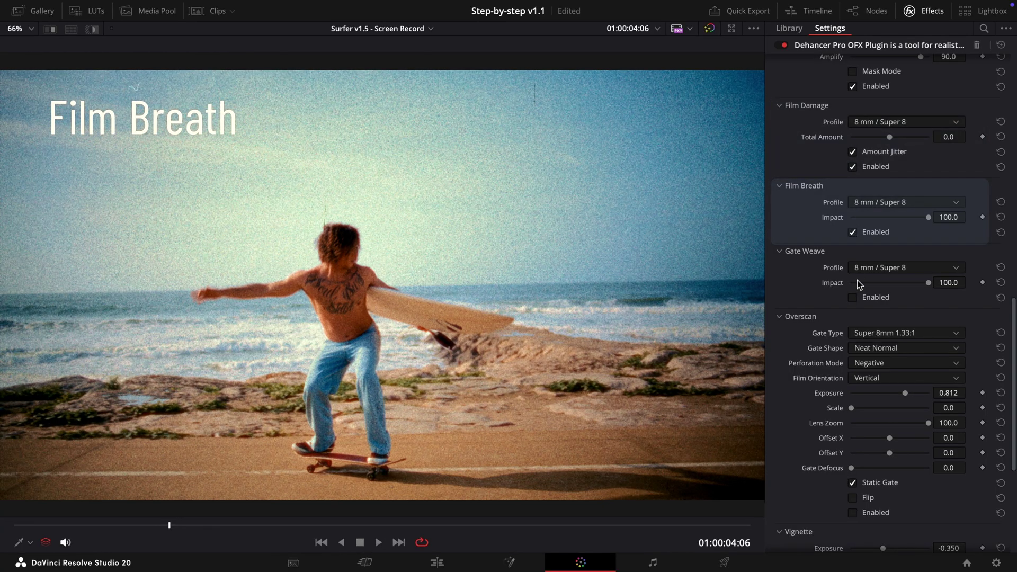
{"action": "left_click", "coordinate": [854, 298]}
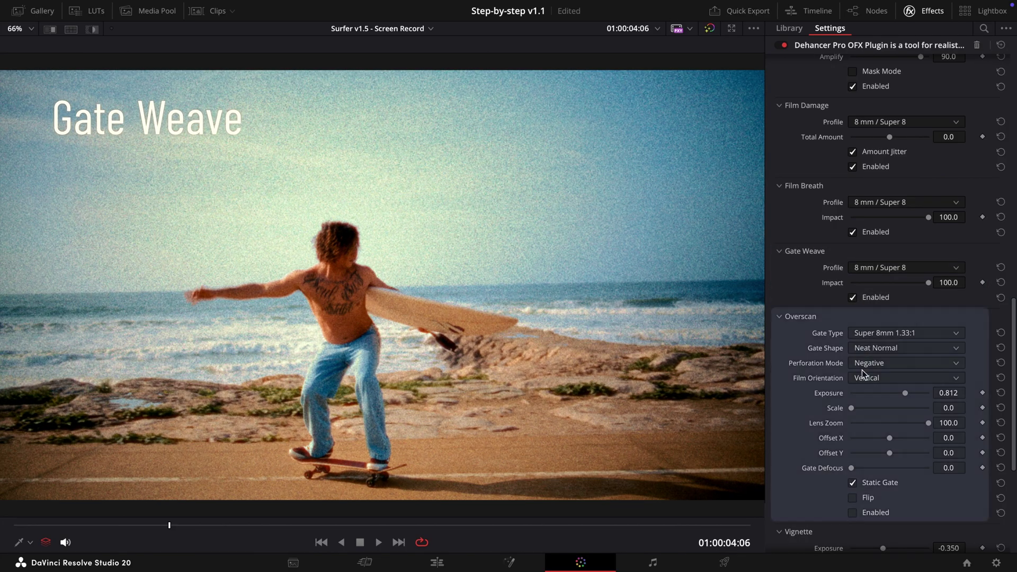
{"action": "left_click", "coordinate": [852, 516]}
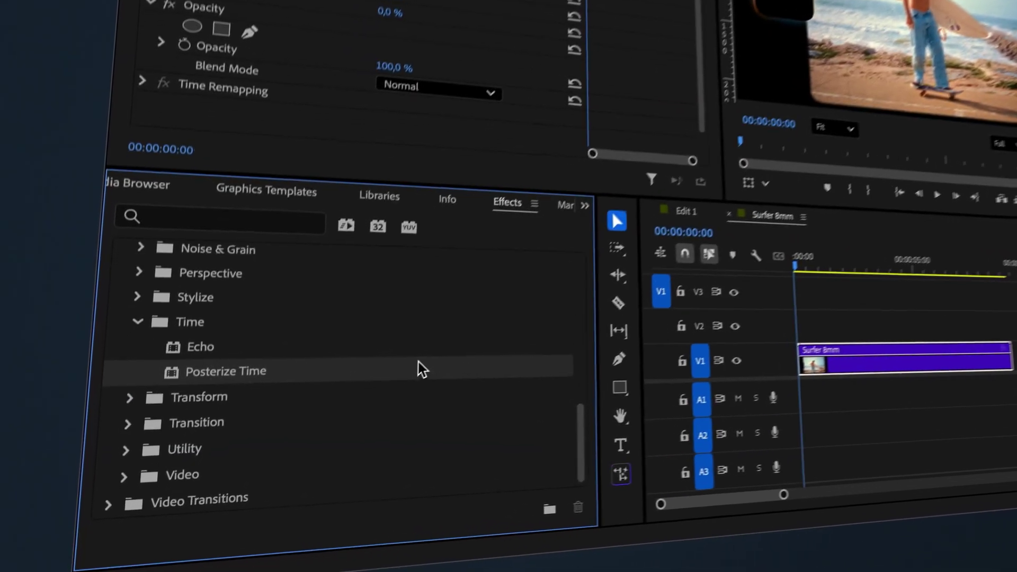
- Add Posterize Time to the Surfer 8mm clip on V1 with a frame rate of 18
{"action": "left_click_drag", "start_coordinate": [425, 340], "coordinate": [869, 328]}
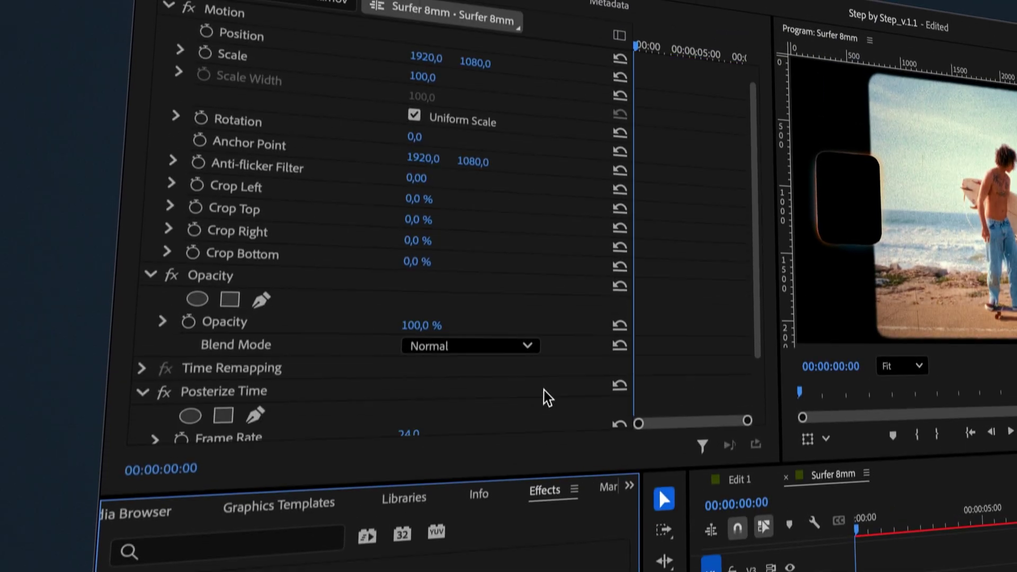
{"action": "scroll", "coordinate": [548, 398], "scroll_direction": "down", "scroll_amount": 3}
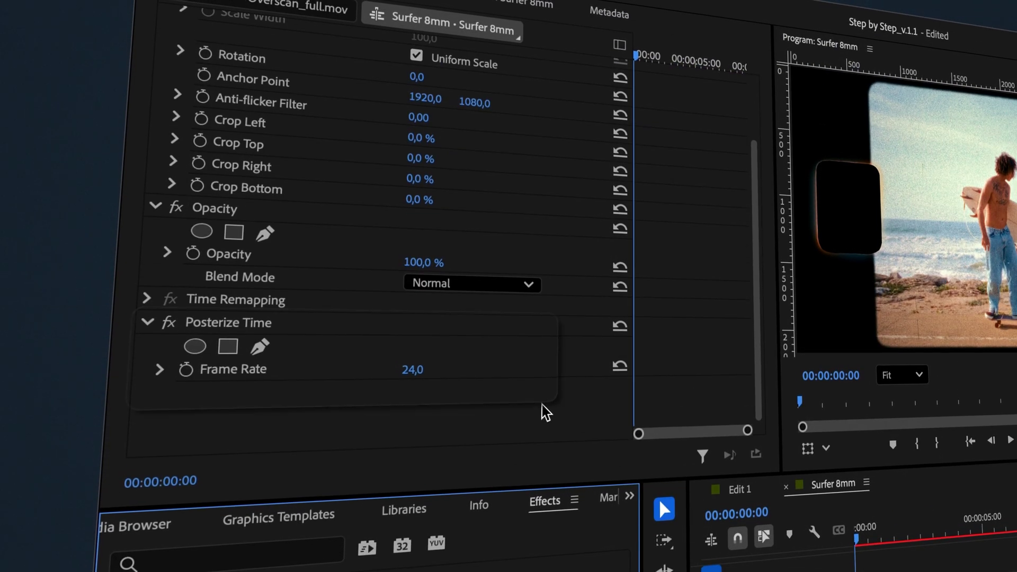
{"action": "left_click", "coordinate": [412, 361]}
{"action": "type", "text": "18"}
{"action": "key", "text": "Return"}
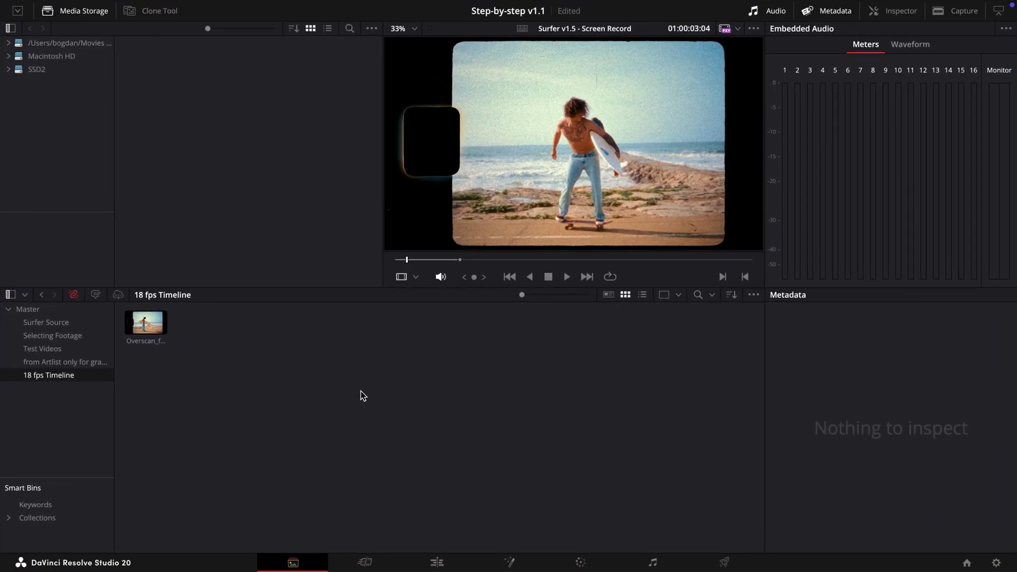
- Create a new timeline from the selected bin using custom settings at 18 fps
{"action": "right_click", "coordinate": [361, 391]}
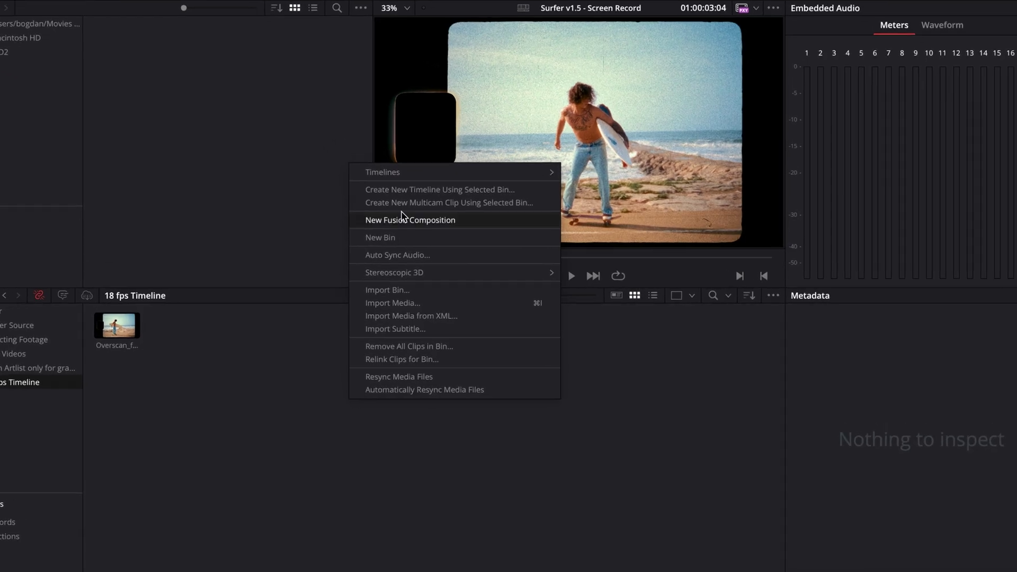
{"action": "left_click", "coordinate": [363, 155]}
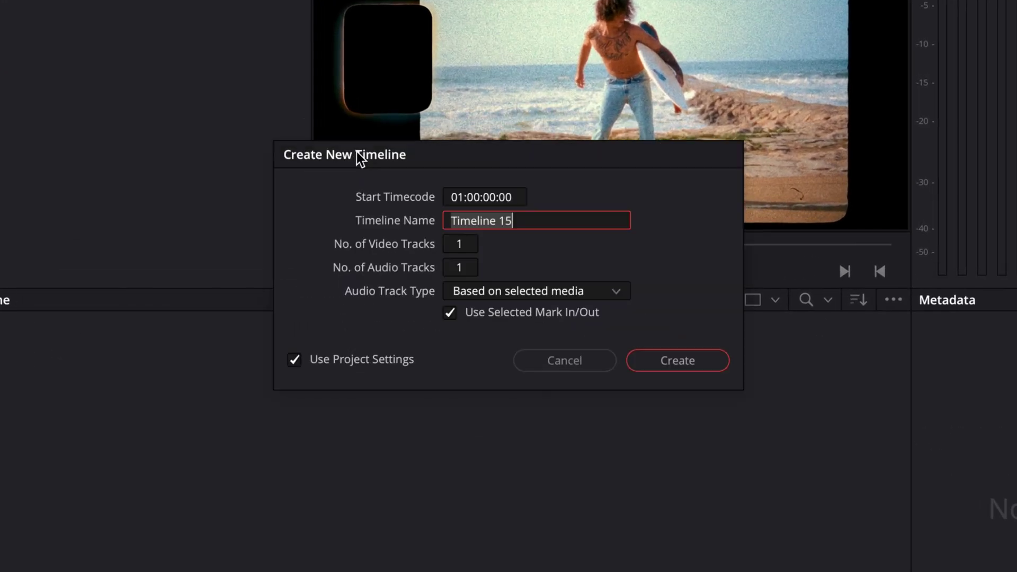
{"action": "left_click", "coordinate": [343, 362]}
{"action": "left_click", "coordinate": [441, 202]}
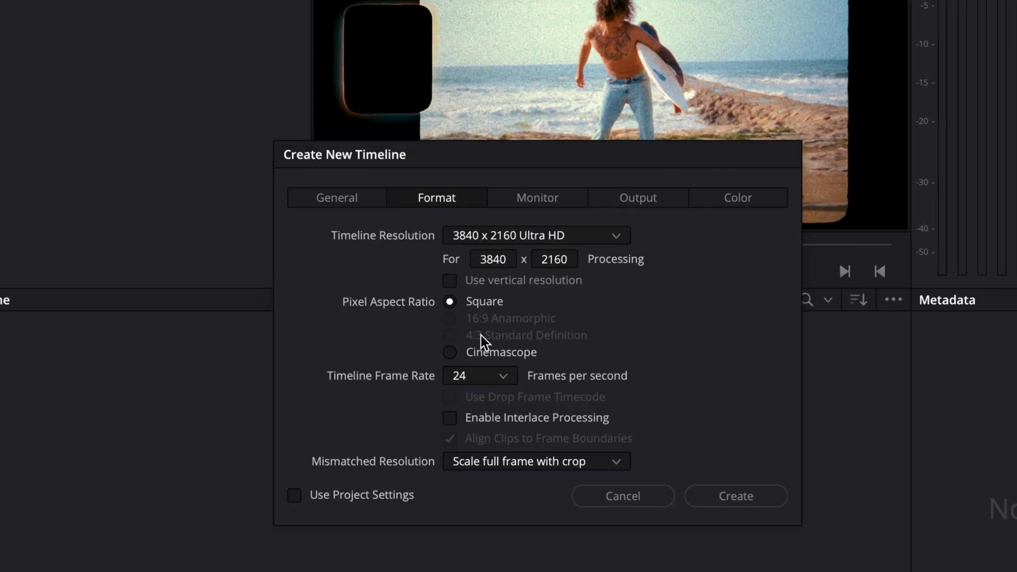
{"action": "left_click", "coordinate": [503, 376]}
{"action": "left_click", "coordinate": [501, 414]}
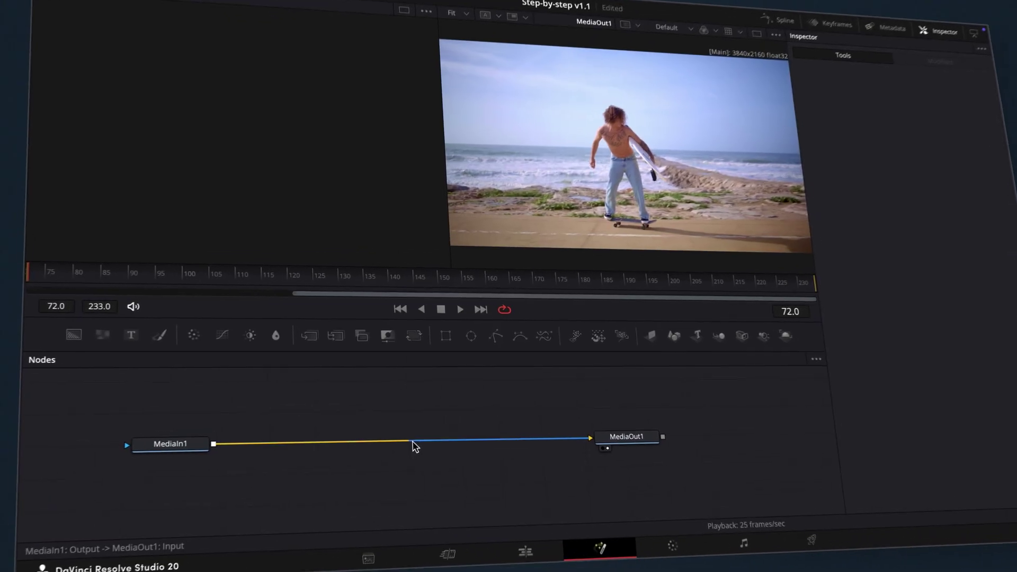
- Insert a Time Stretcher node between MediaIn1 and MediaOut1 in Fusion
{"action": "right_click", "coordinate": [413, 446]}
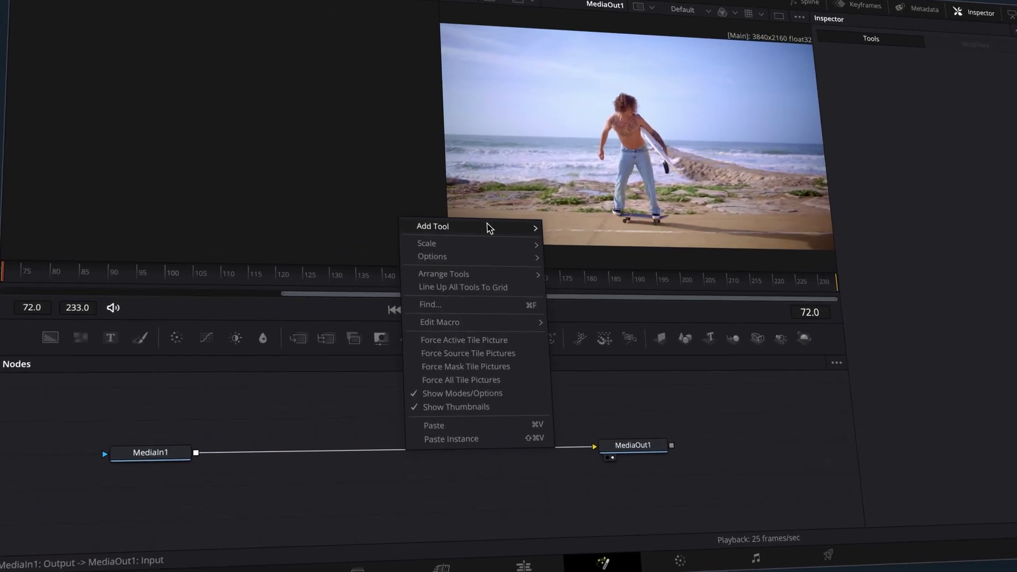
{"action": "mouse_move", "coordinate": [536, 227]}
{"action": "mouse_move", "coordinate": [588, 235]}
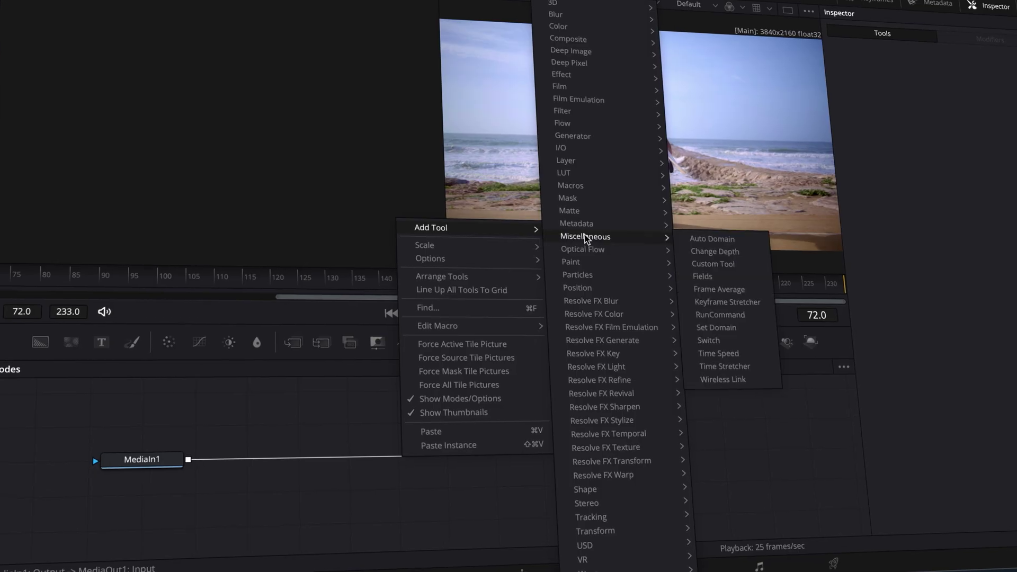
{"action": "left_click", "coordinate": [718, 367]}
- Drive Source Time with the expression floor(time / (25/18)) * (25/18)
{"action": "right_click", "coordinate": [905, 101]}
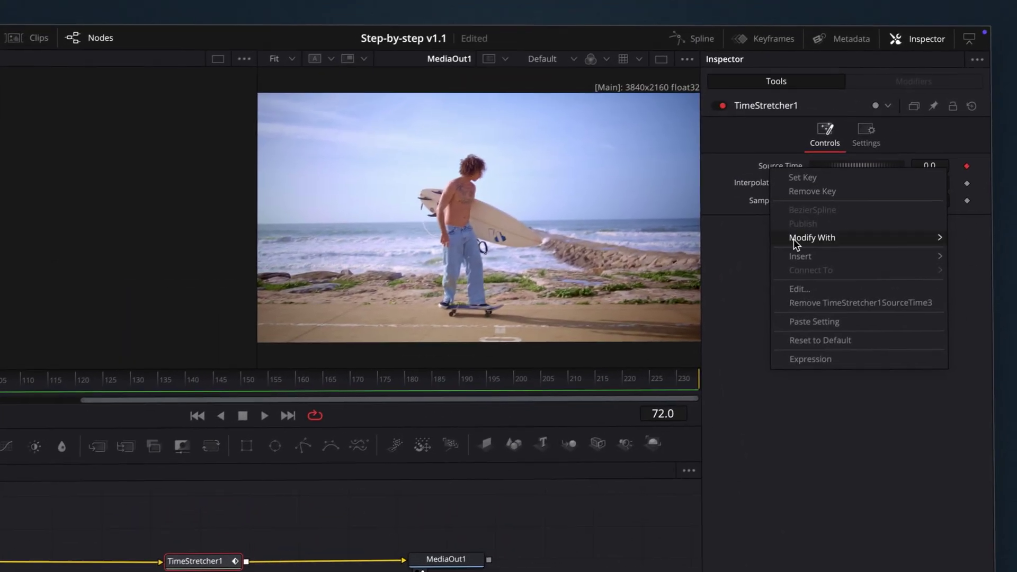
{"action": "left_click", "coordinate": [792, 360]}
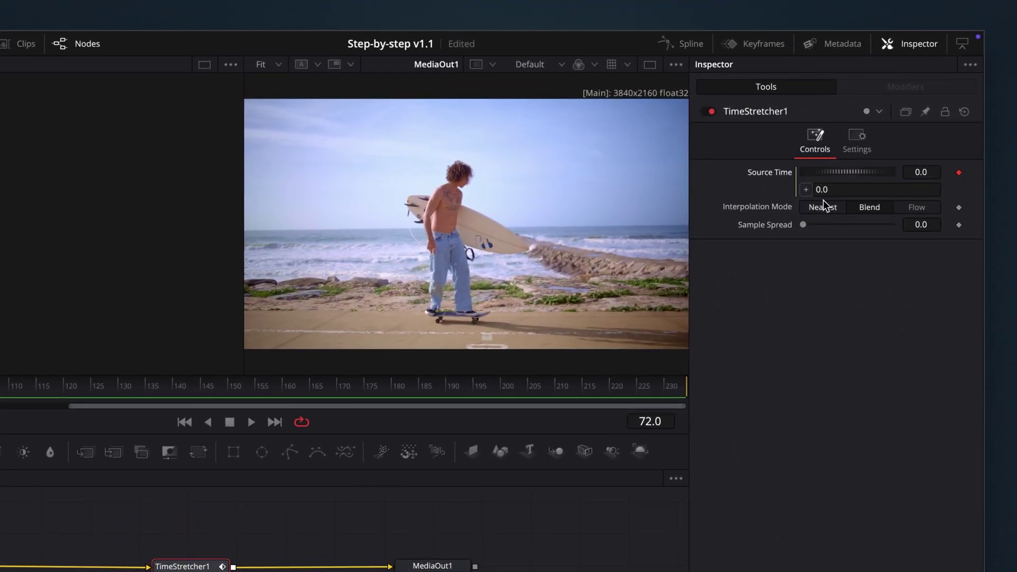
{"action": "type", "text": "floor(time / (25/18)) * (25/18)"}
{"action": "key", "text": "Tab"}
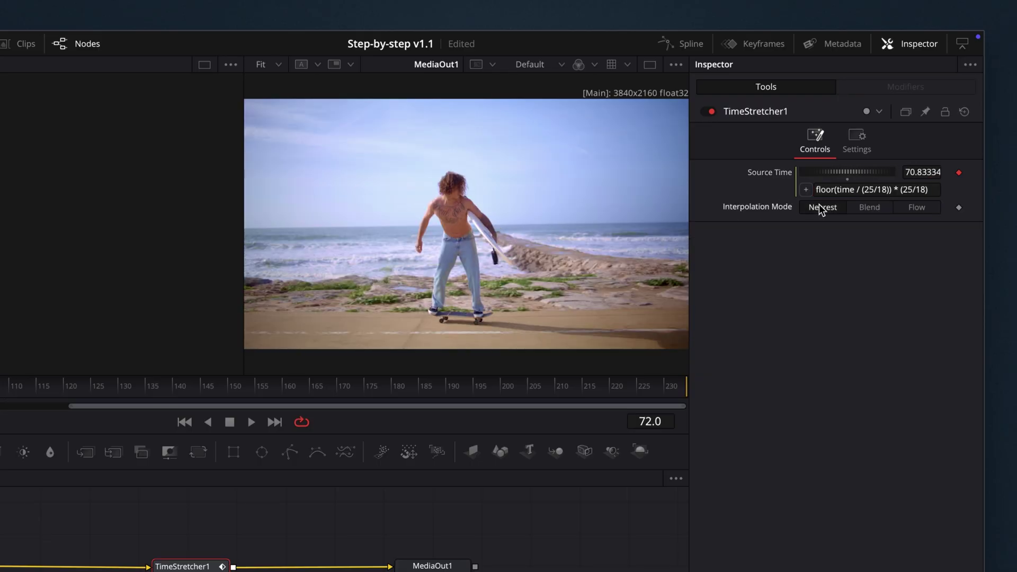